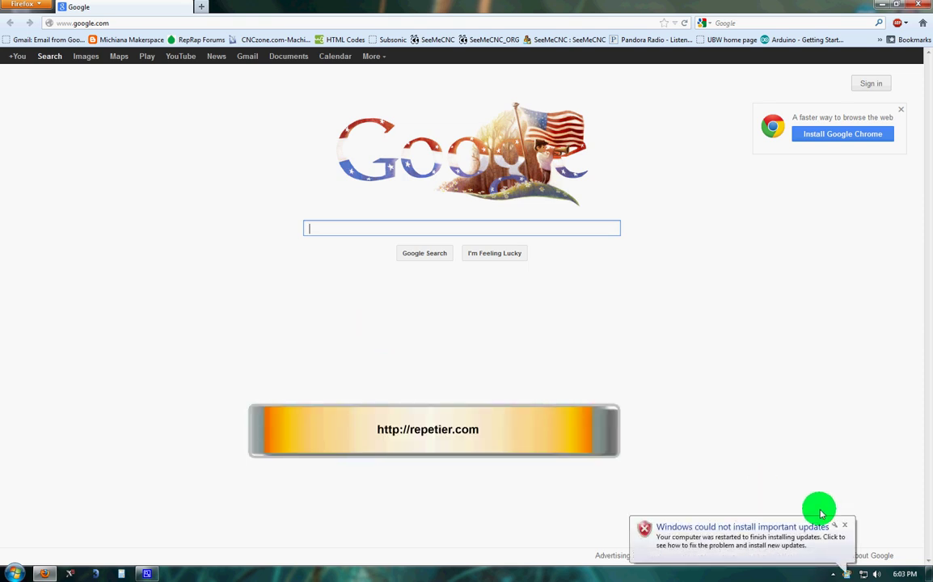
- Load repetier.com in Firefox in place of the Google home page
click(237, 24)
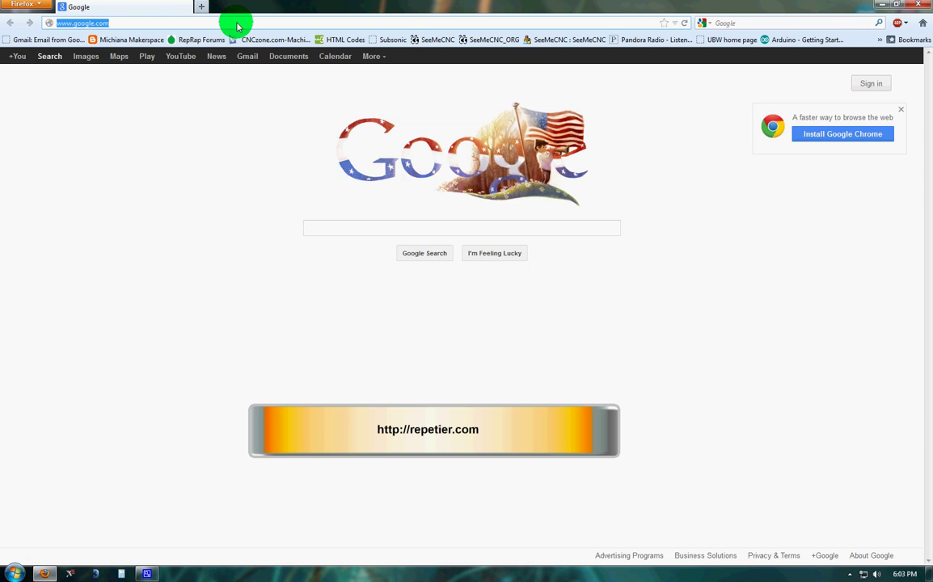
text(repetier.)
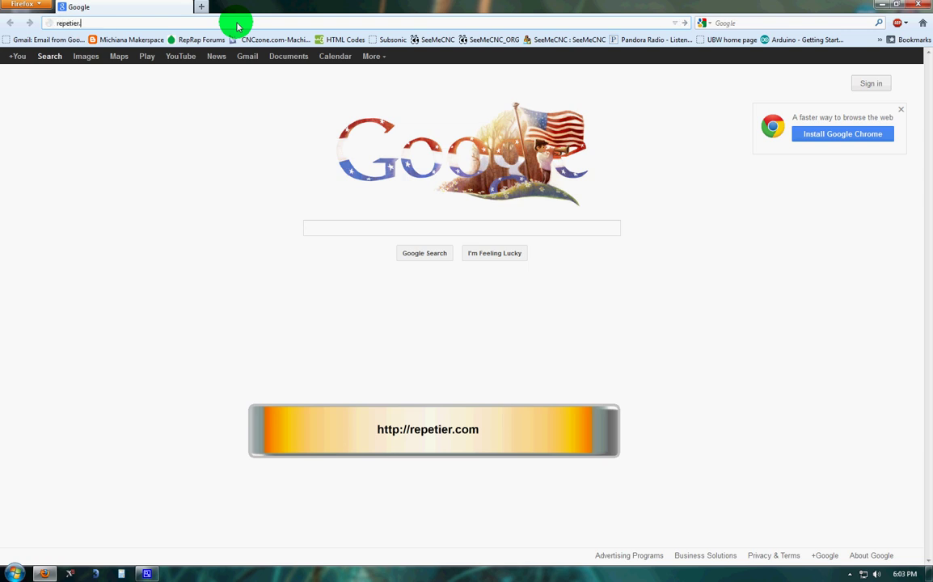
text(com)
key(Return)
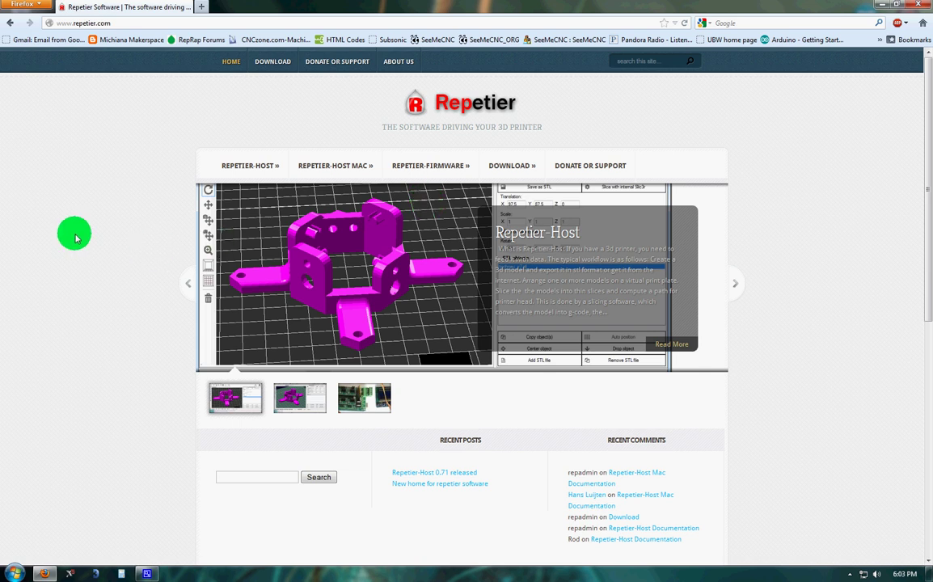
- Go to the Download page of the Repetier website
drag(923, 167, 630, 135)
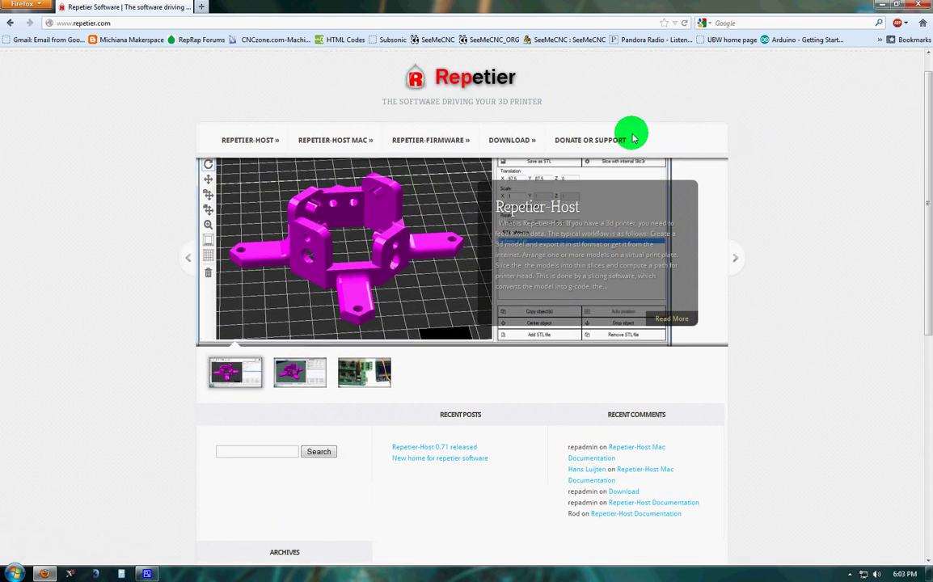
mouse_move(501, 141)
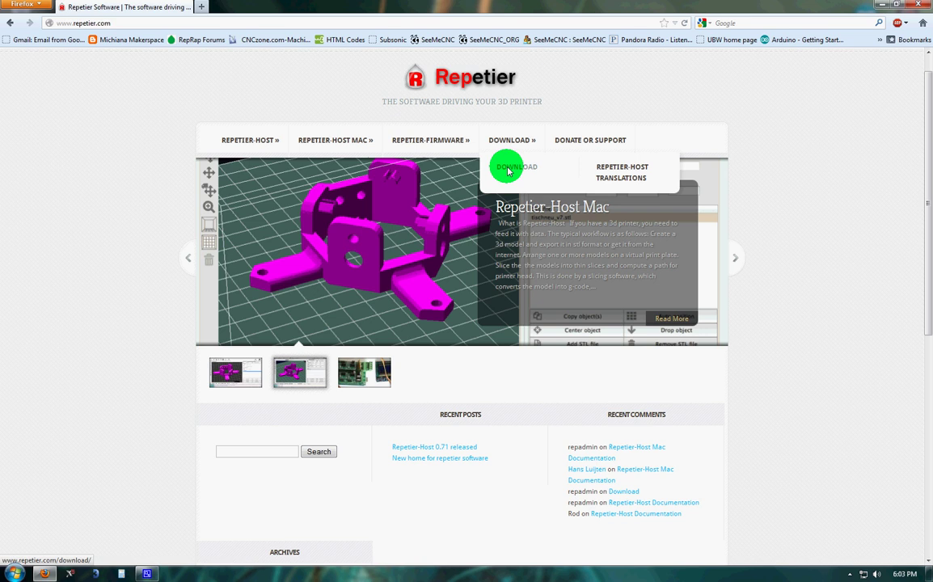
click(516, 166)
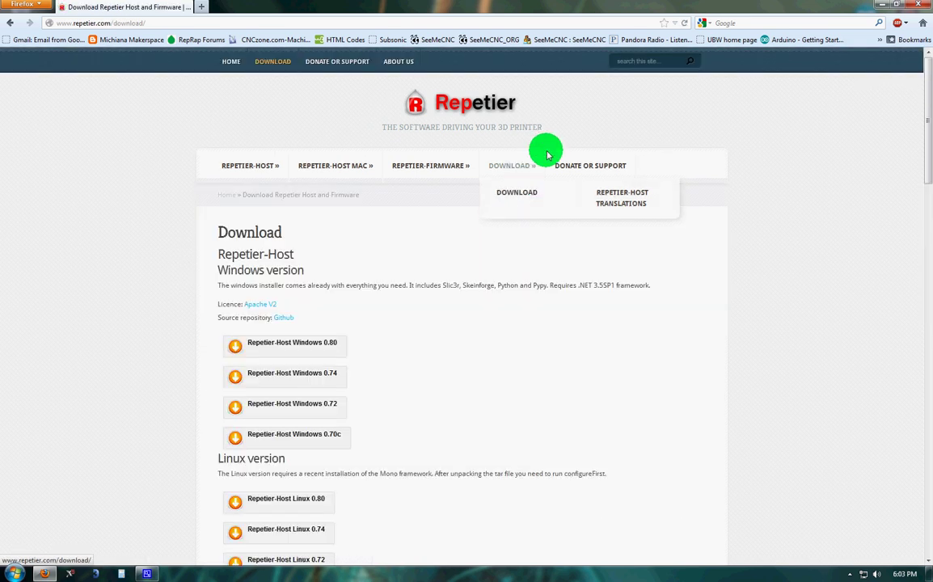
- Save the Repetier-Host Windows 0.80 installer (setupRepetierHost_0_80.exe) to disk
click(309, 346)
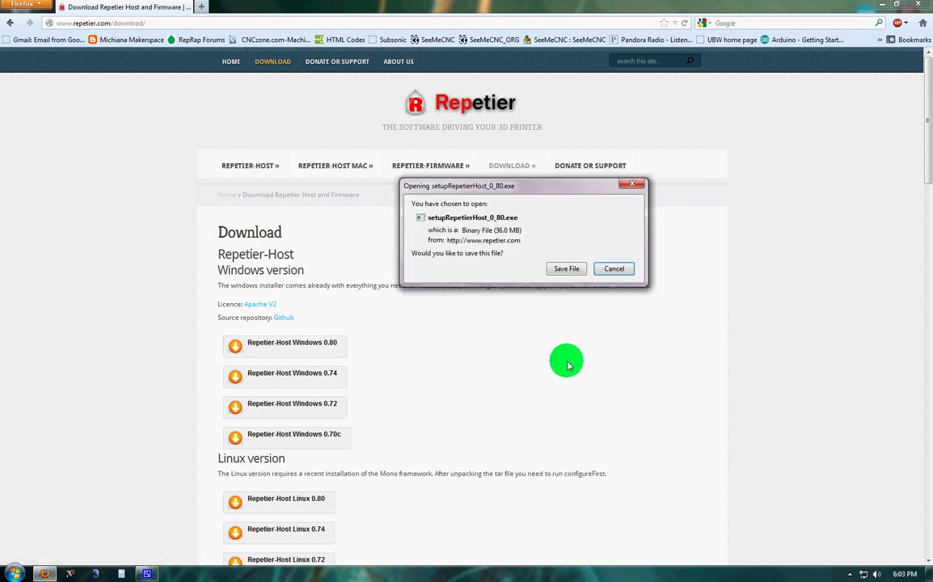
click(566, 270)
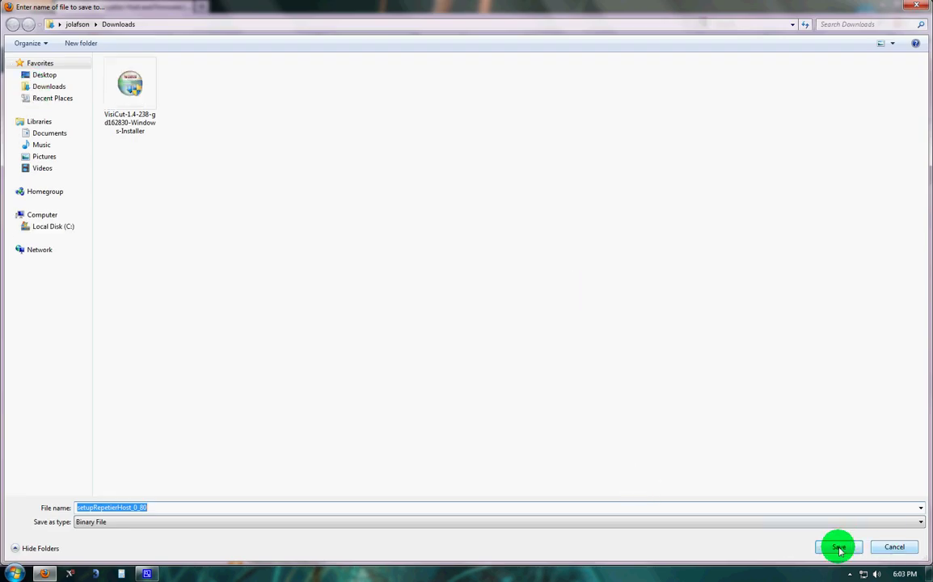
click(835, 545)
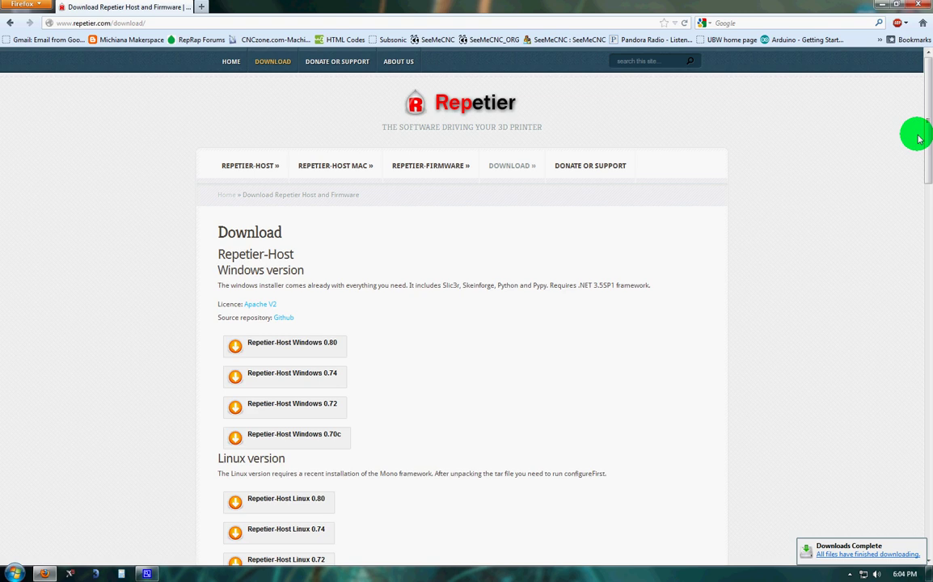
- Close Firefox and run setupRepetierHost_0_80 from Downloads, allowing it past the security warning
click(918, 5)
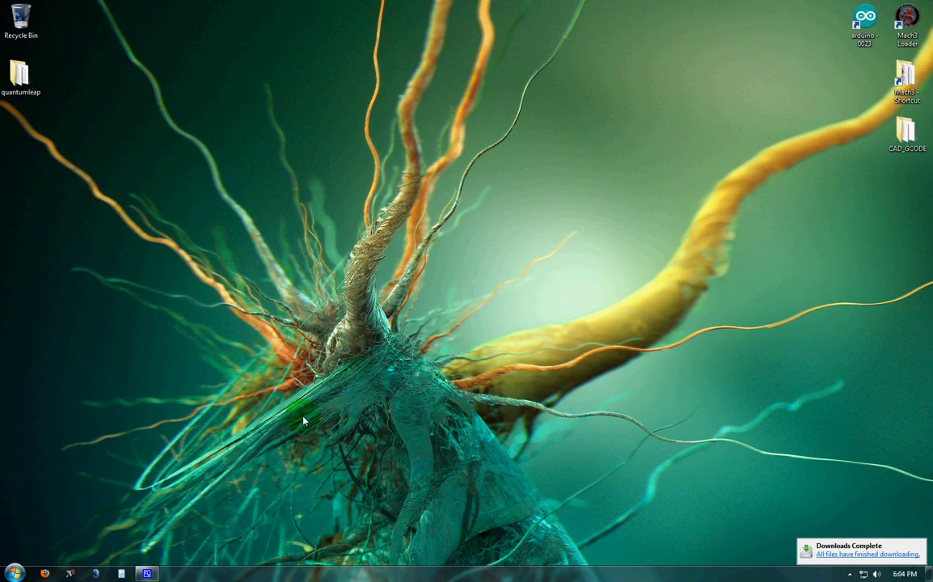
click(15, 574)
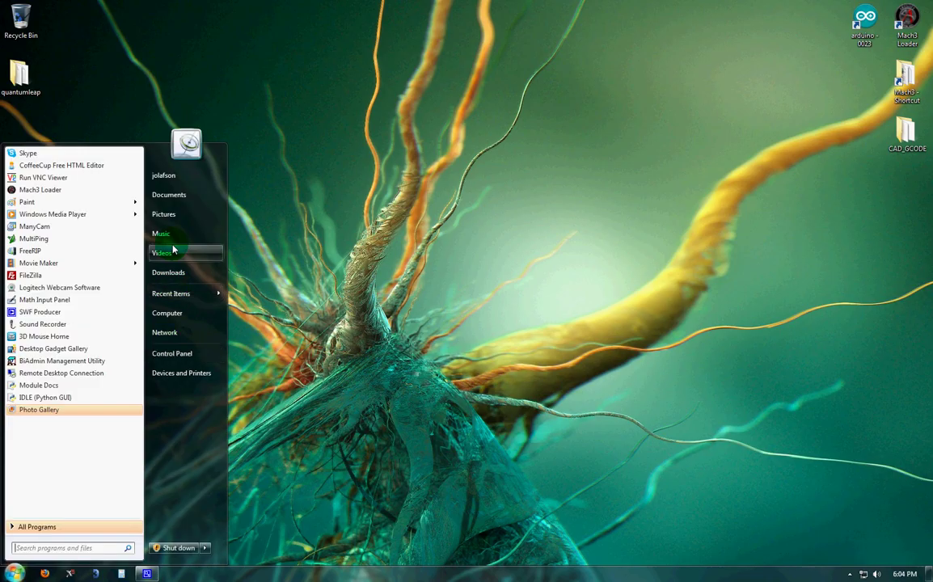
click(172, 270)
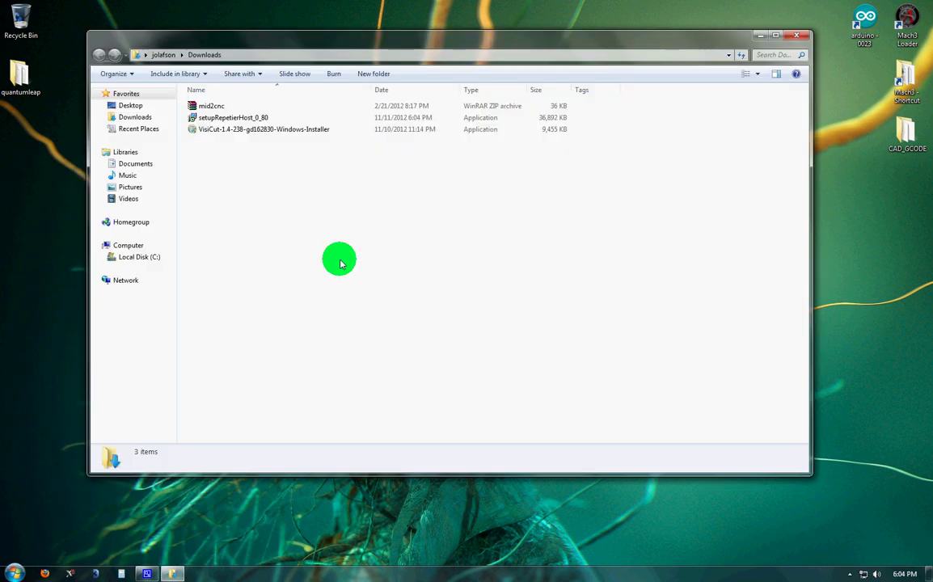
double_click(218, 119)
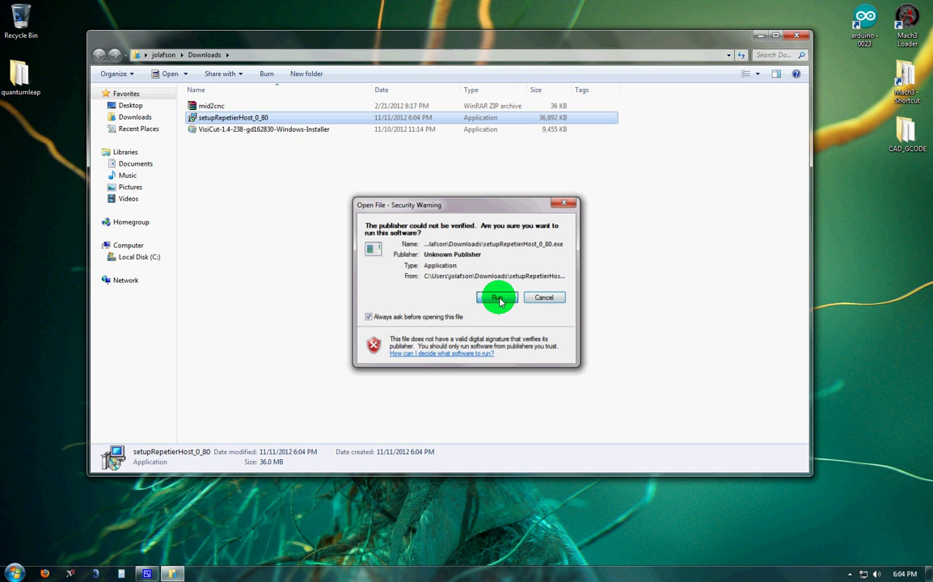
click(497, 299)
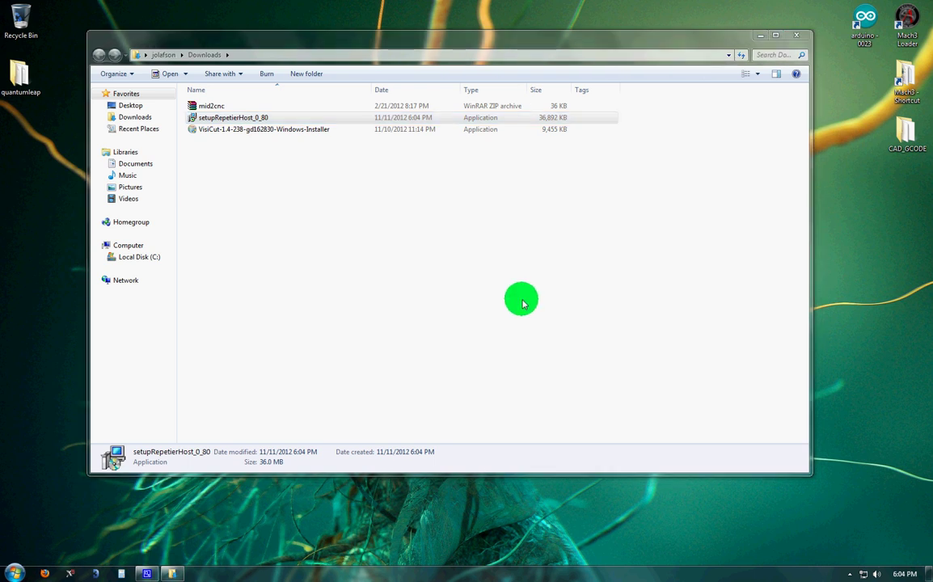
- Start the setup wizard and accept the licence agreement
click(479, 312)
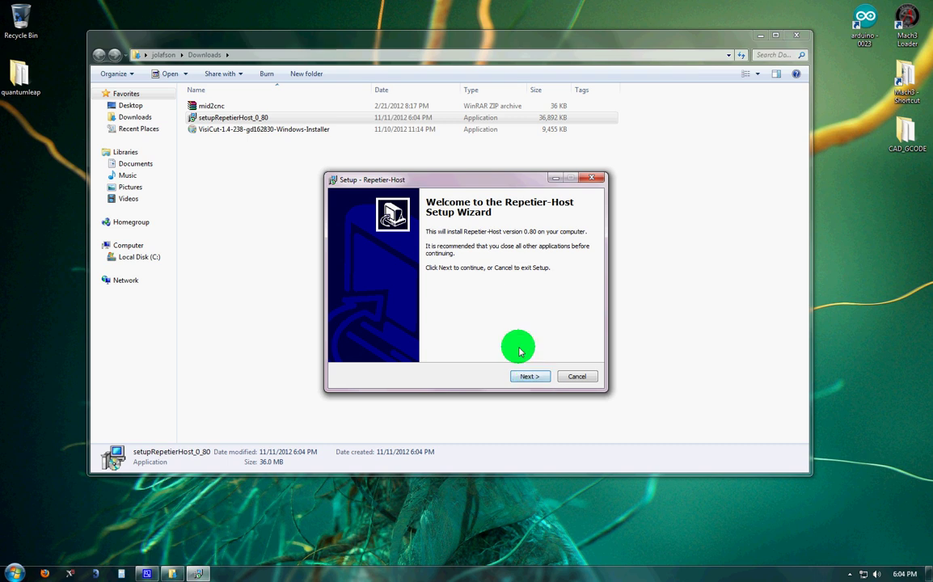
click(527, 378)
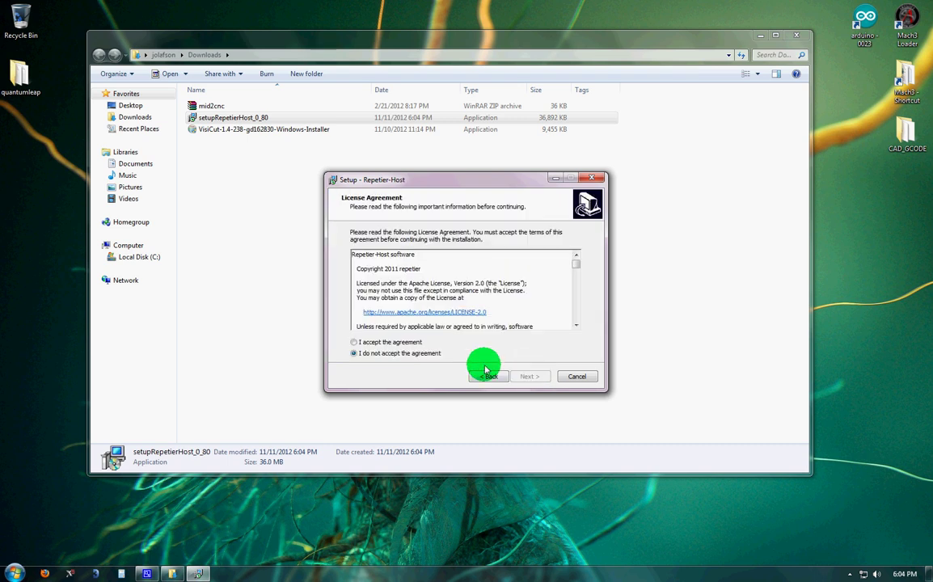
click(354, 342)
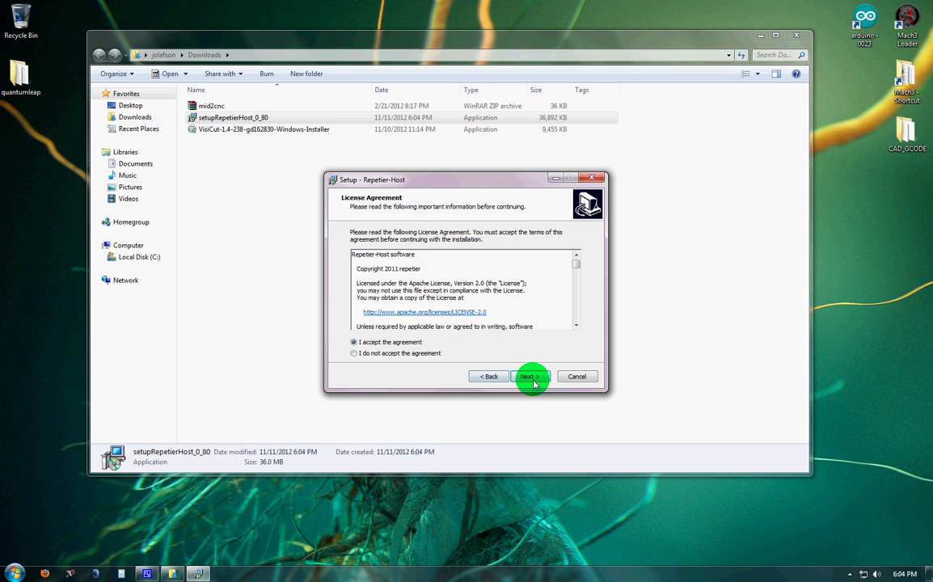
click(532, 377)
- Set install and Start Menu folders to Repetier-Host_080 and add a desktop icon
click(444, 277)
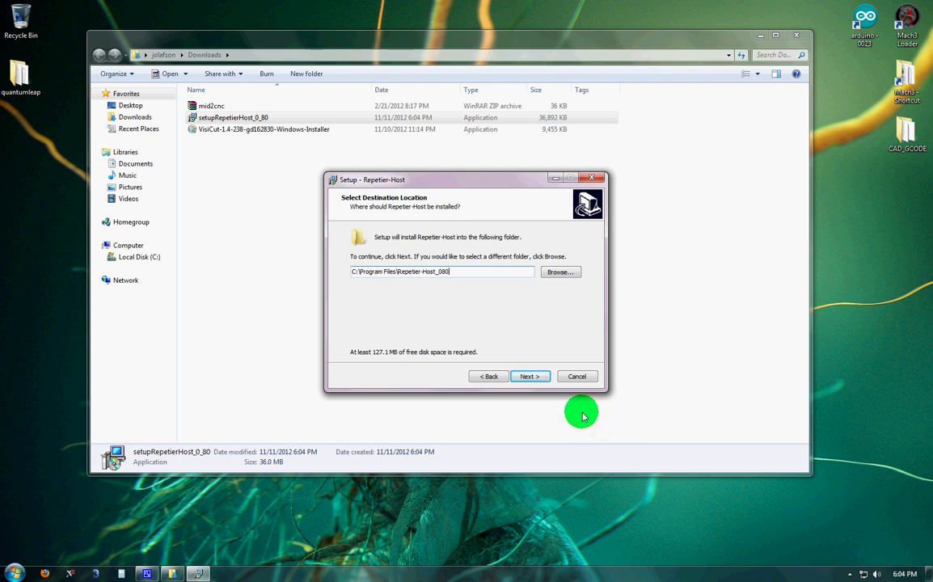
click(526, 377)
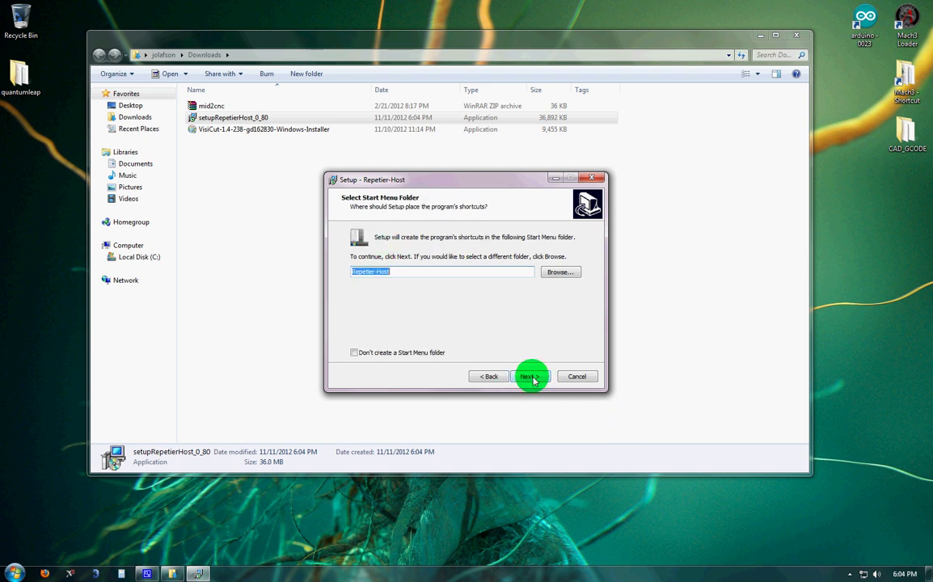
click(448, 273)
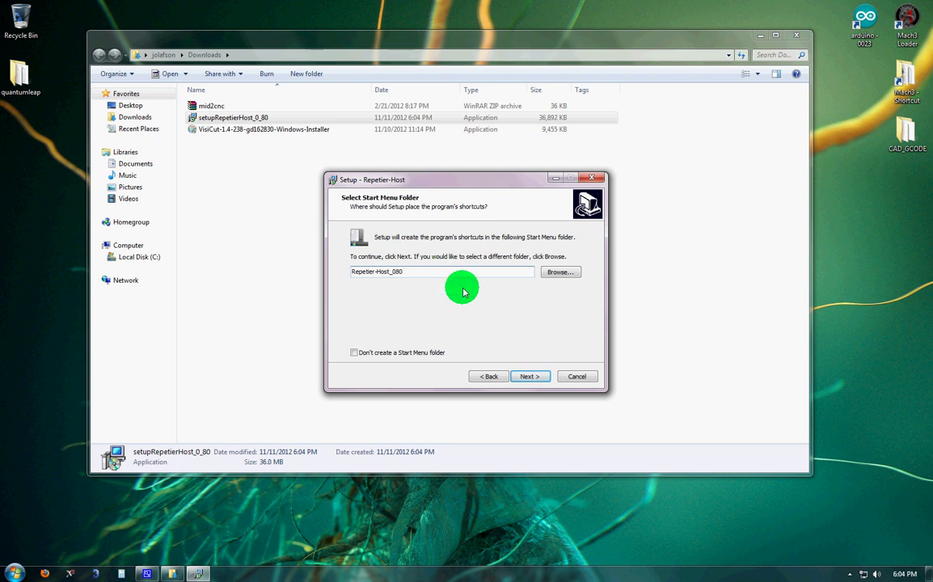
click(531, 378)
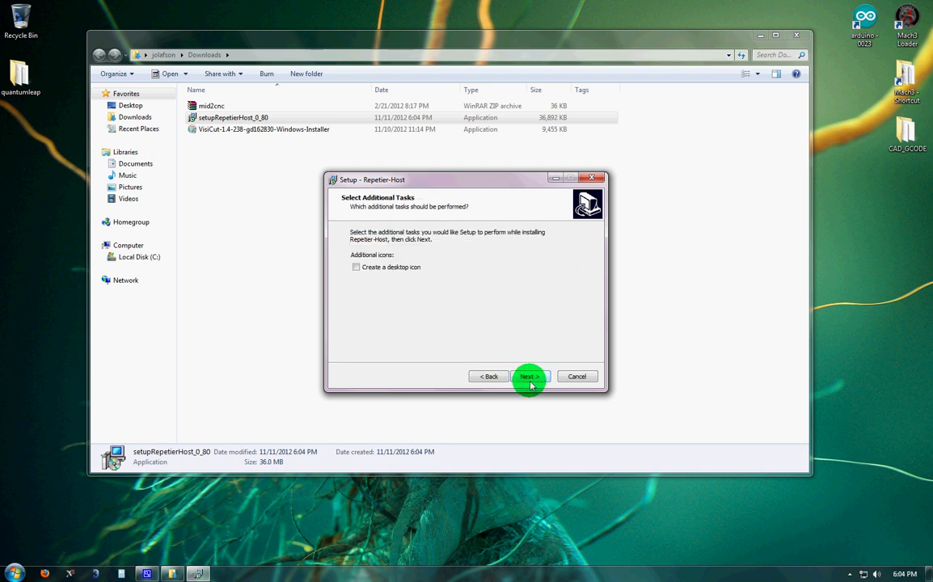
click(356, 267)
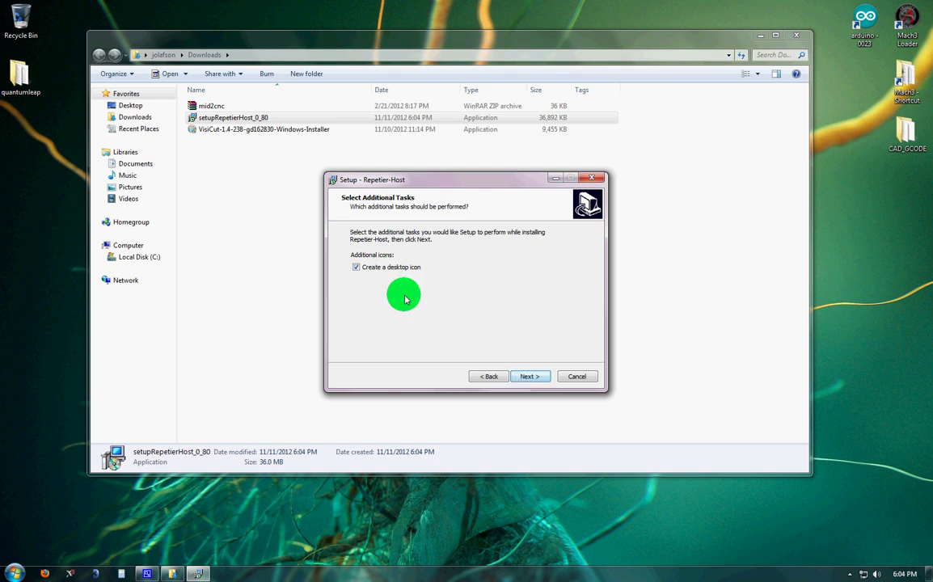
click(527, 377)
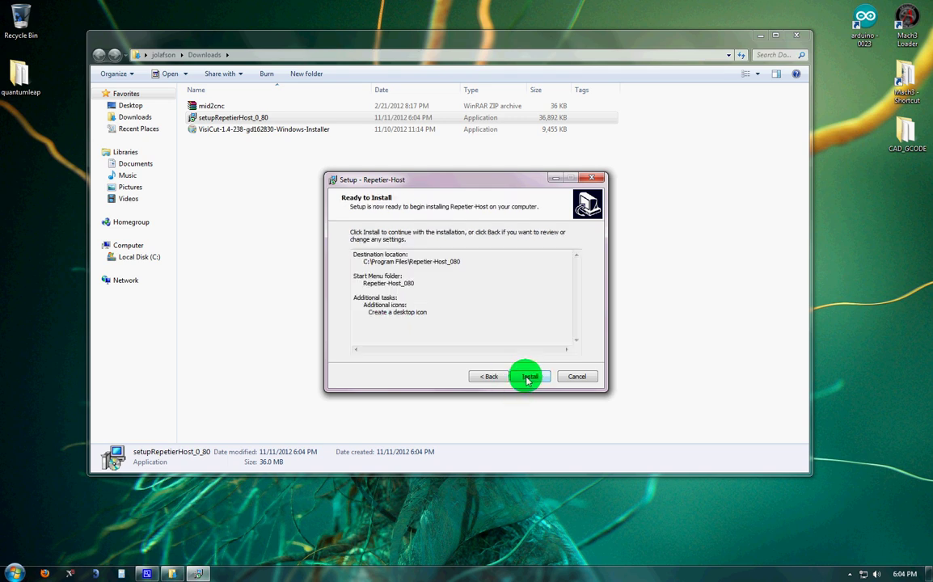
- Install Repetier-Host 0.80, closing the Downloads folder window while it runs
click(528, 377)
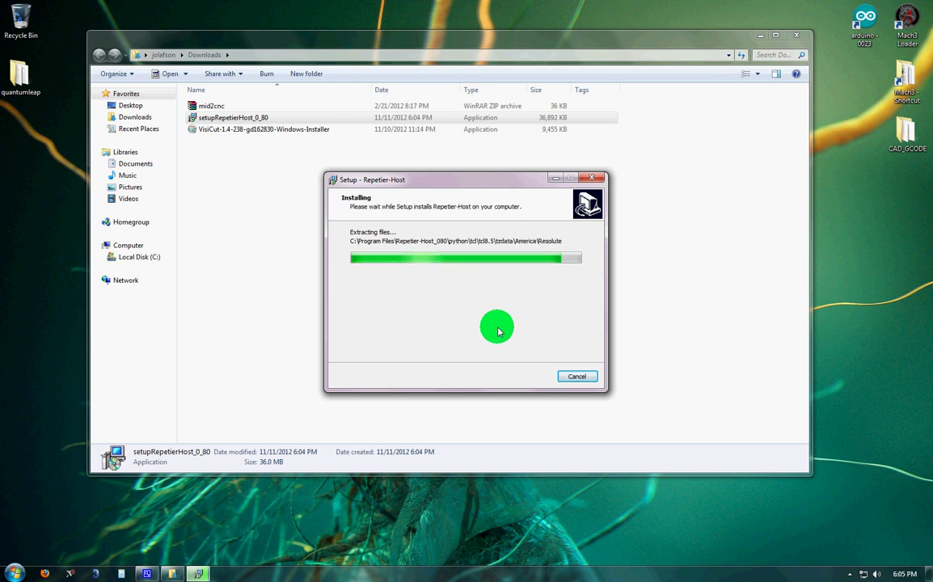
click(719, 329)
click(798, 36)
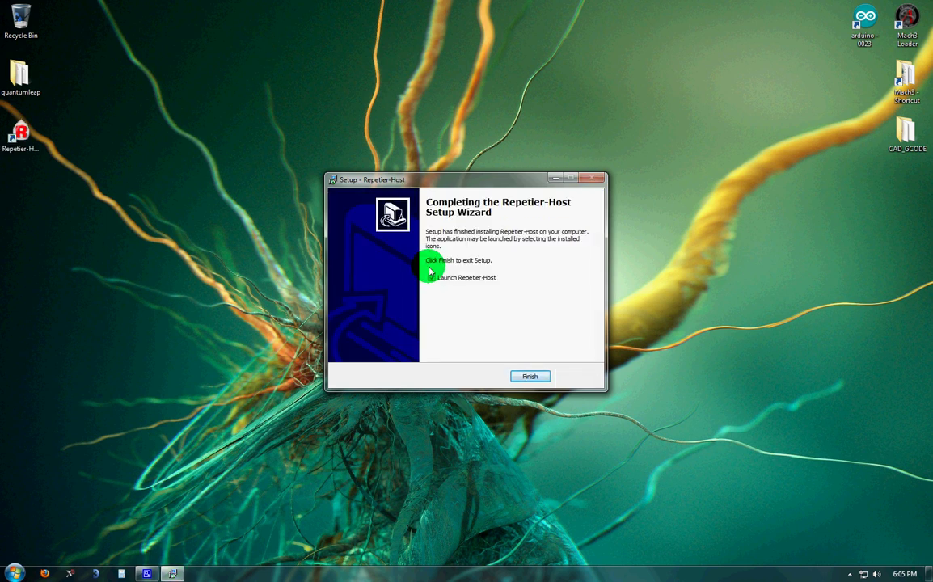
- Finish the setup wizard and start Repetier-Host V0.80 from its desktop shortcut
click(529, 376)
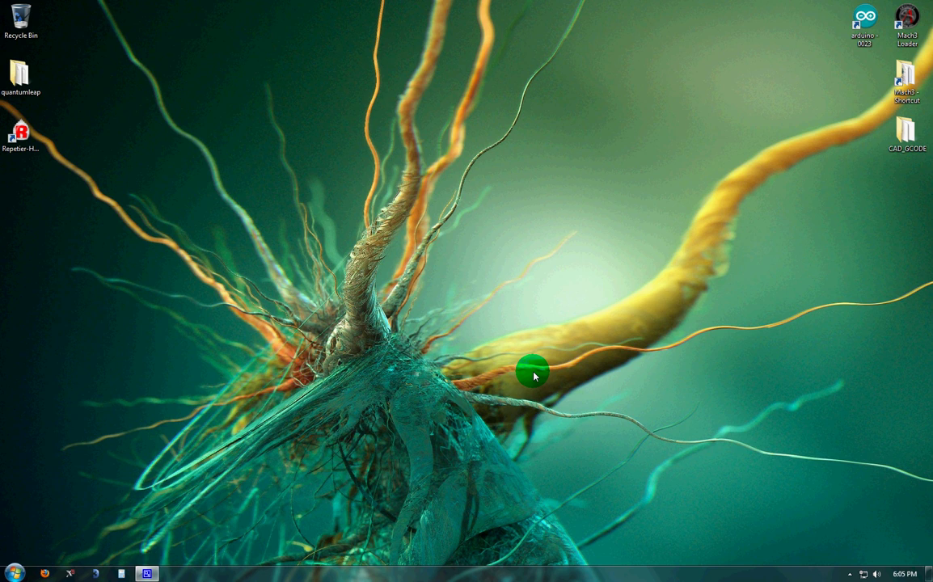
double_click(25, 146)
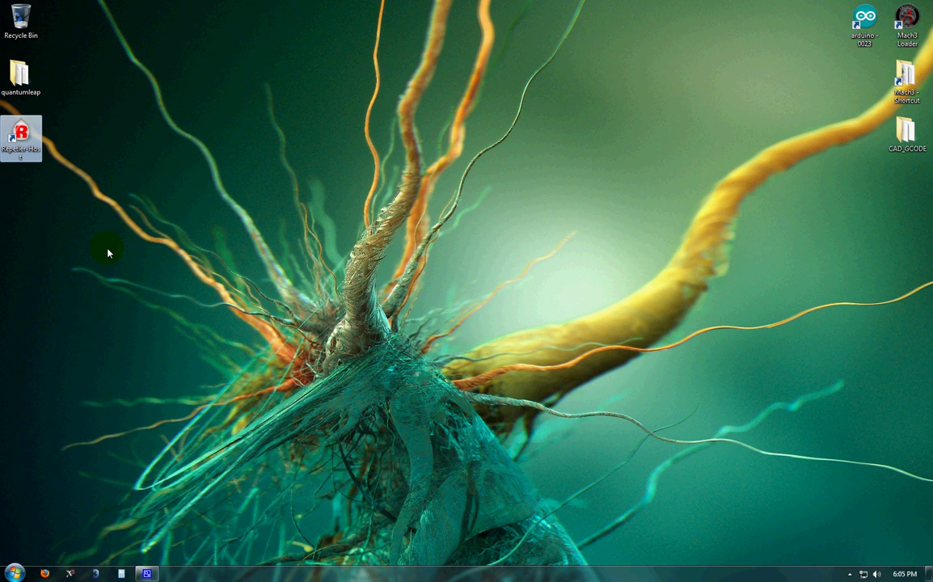
double_click(24, 129)
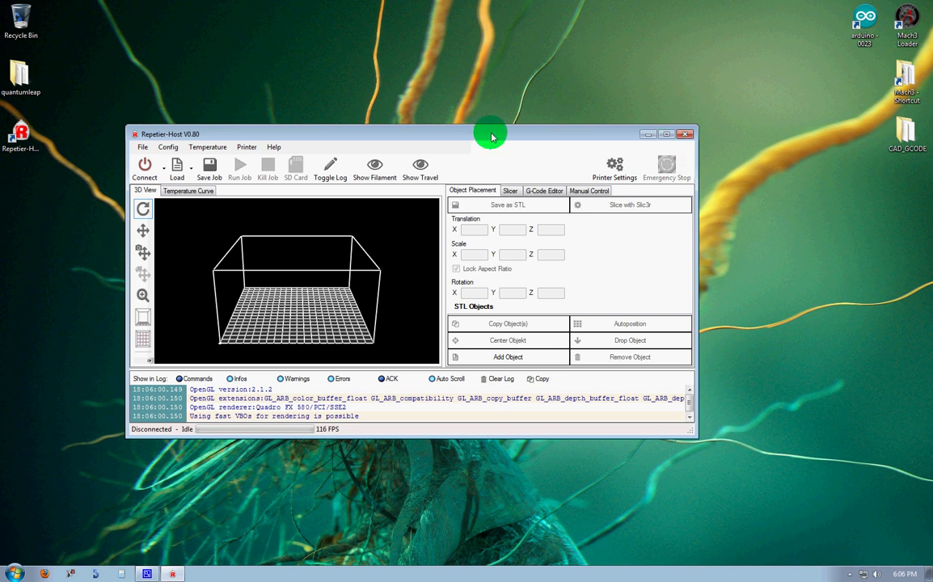
- Maximize Repetier-Host, shrink the log and widen the 3D print-bed view
drag(490, 136, 527, 120)
click(695, 123)
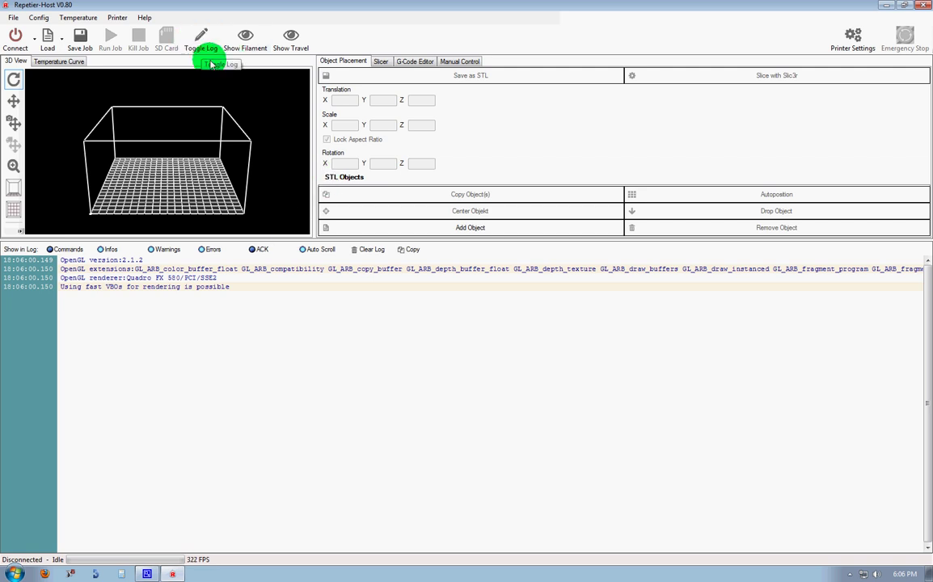
drag(286, 242, 371, 452)
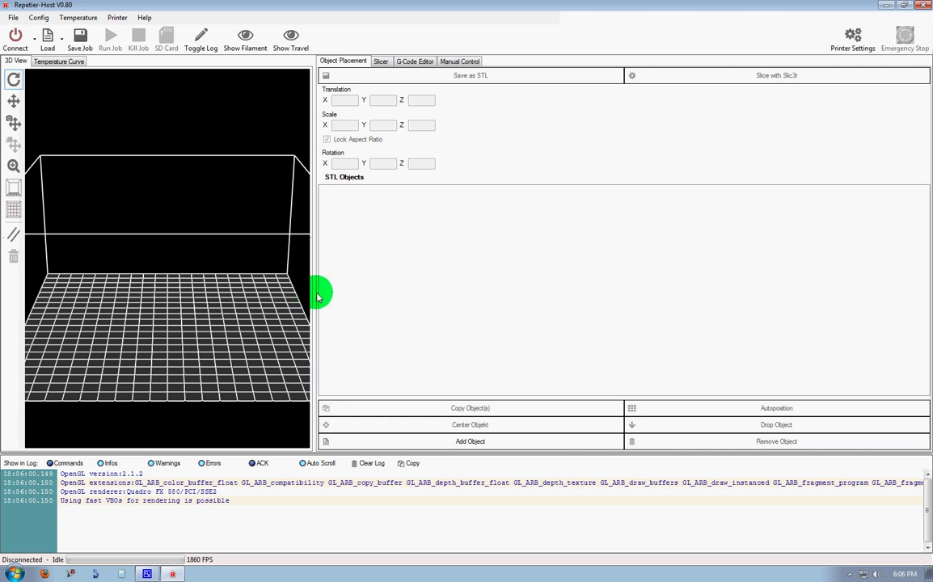
drag(316, 297, 635, 327)
- Orbit and zoom the 3D view to see the bed from a steeper angle
mouse_move(293, 398)
mouse_down()
mouse_move(223, 408)
mouse_move(225, 333)
mouse_move(353, 353)
mouse_move(267, 405)
mouse_move(256, 390)
mouse_move(263, 410)
mouse_move(318, 372)
mouse_move(336, 348)
mouse_up()
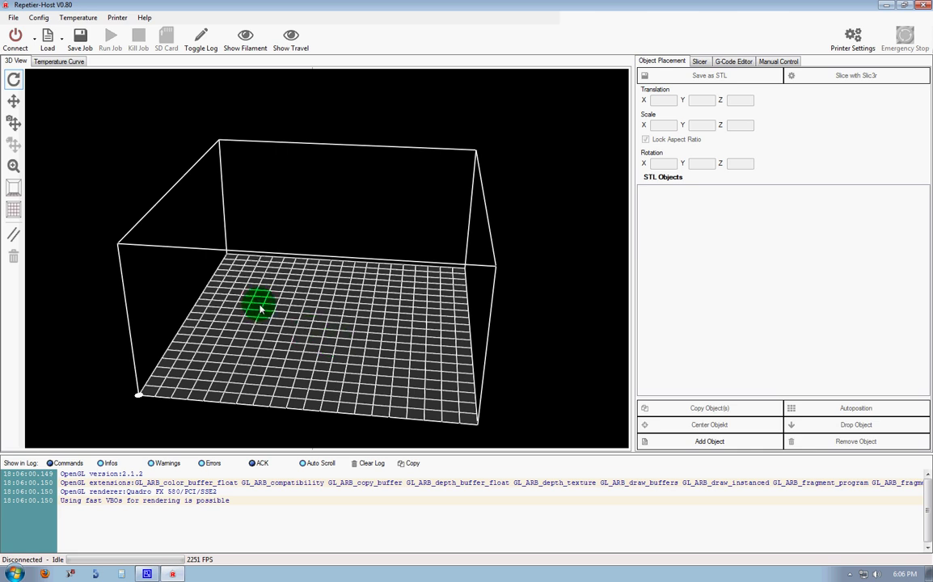
mouse_move(322, 343)
mouse_down()
mouse_move(296, 350)
mouse_move(330, 335)
mouse_move(340, 350)
mouse_up()
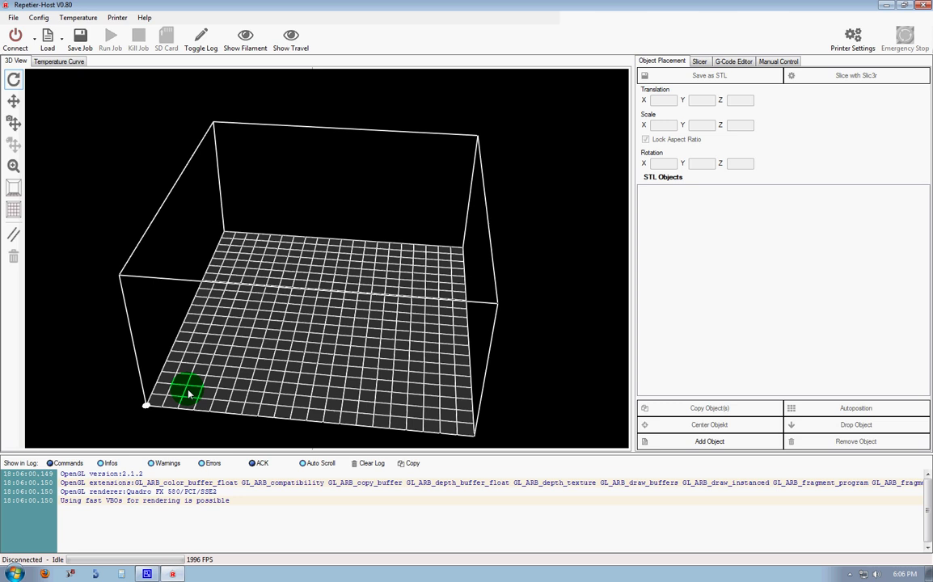
scroll(184, 389, up, 5)
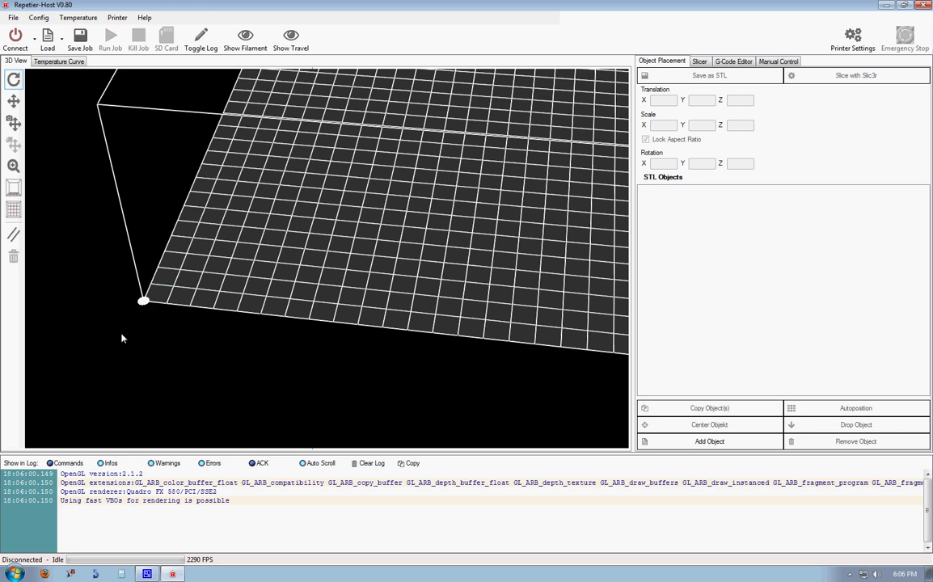
scroll(280, 299, down, 5)
scroll(400, 205, up, 1)
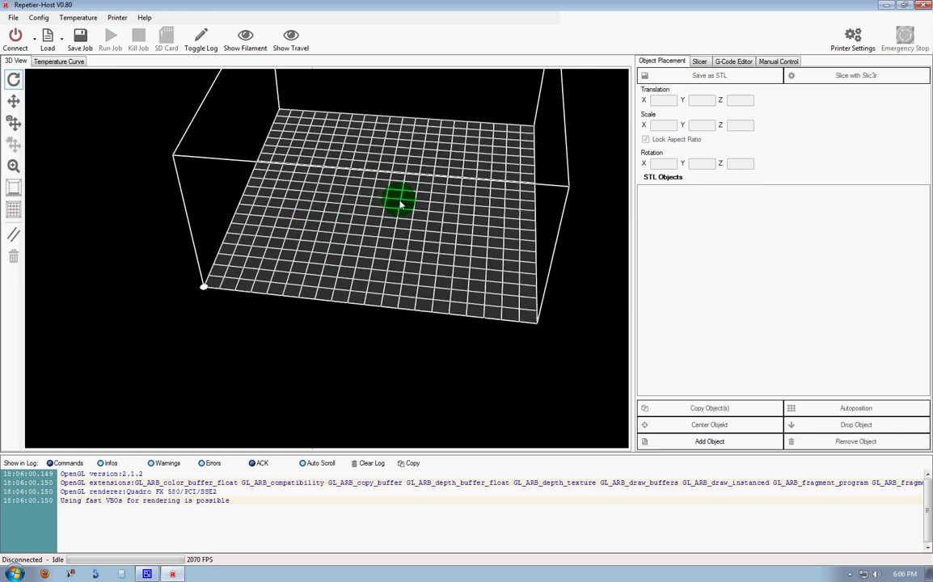
drag(396, 208, 409, 239)
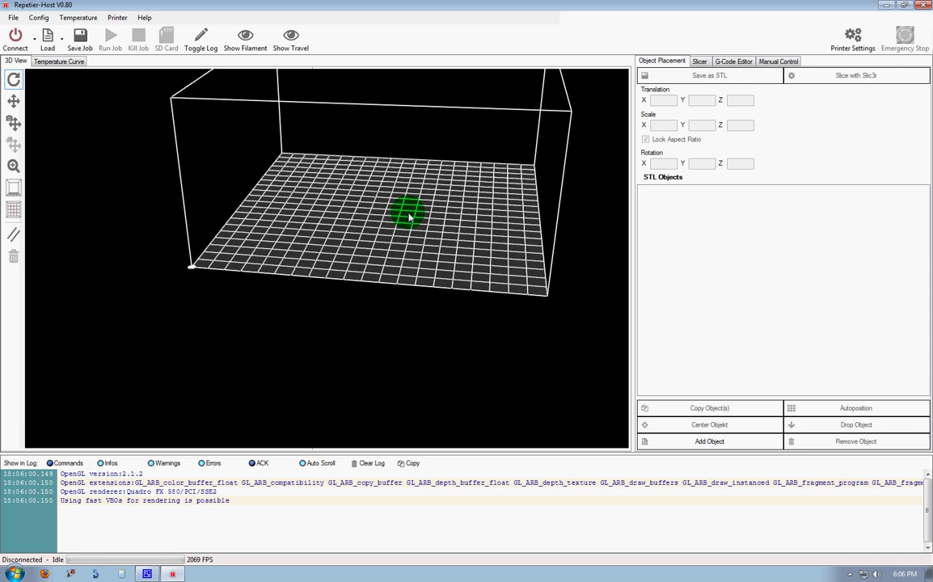
drag(409, 217, 395, 267)
- In Printer Settings, set travel feed 2500, Z feed 1200, hide M105 requests, disable parking
click(51, 51)
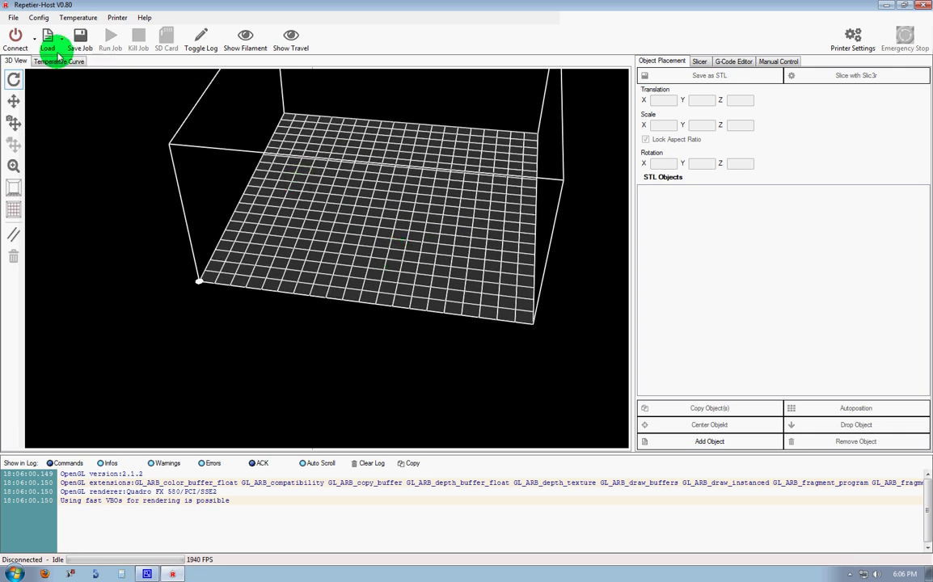
click(39, 18)
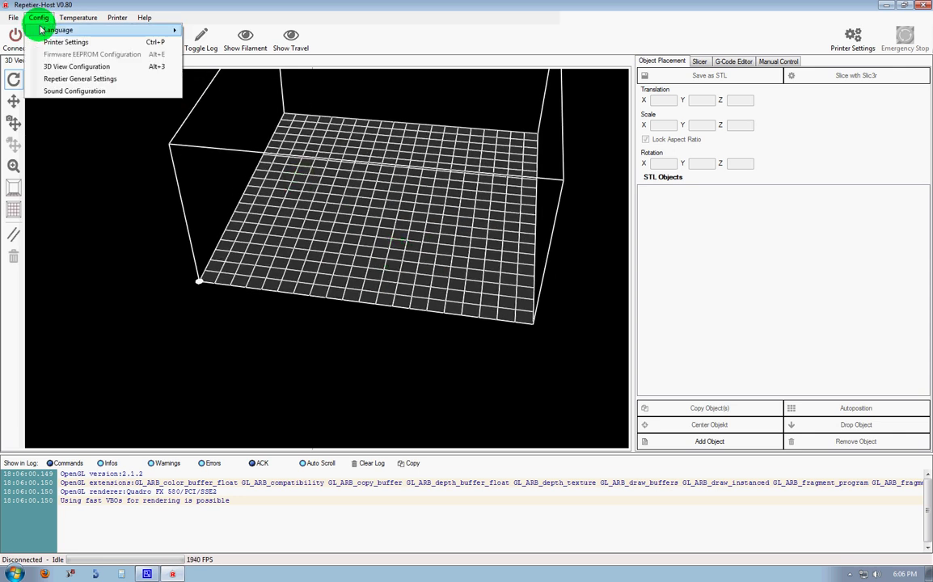
click(67, 42)
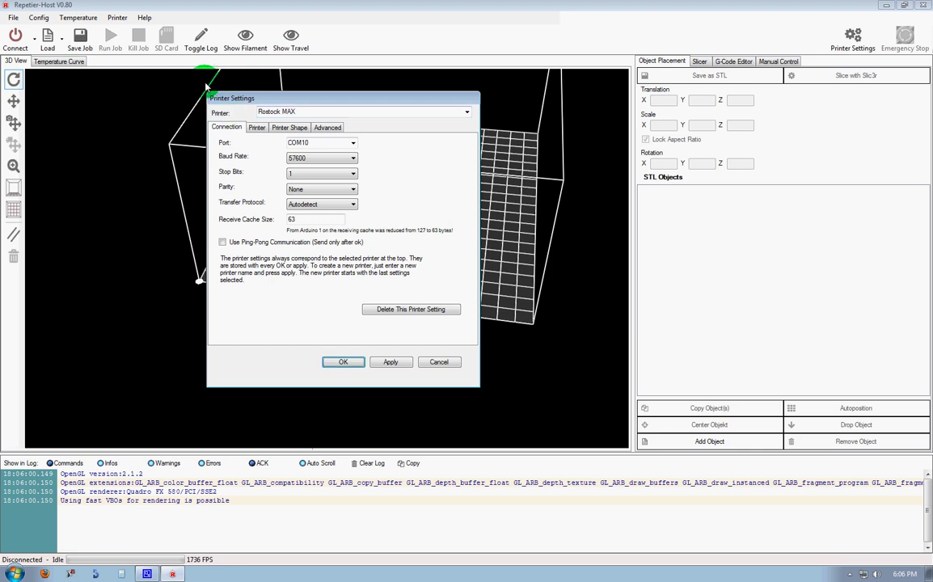
click(256, 128)
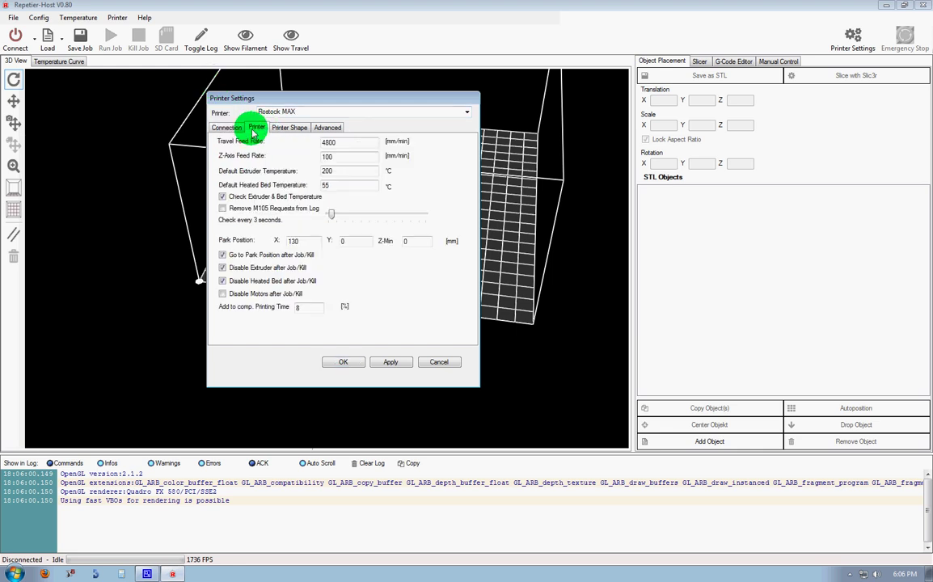
double_click(335, 144)
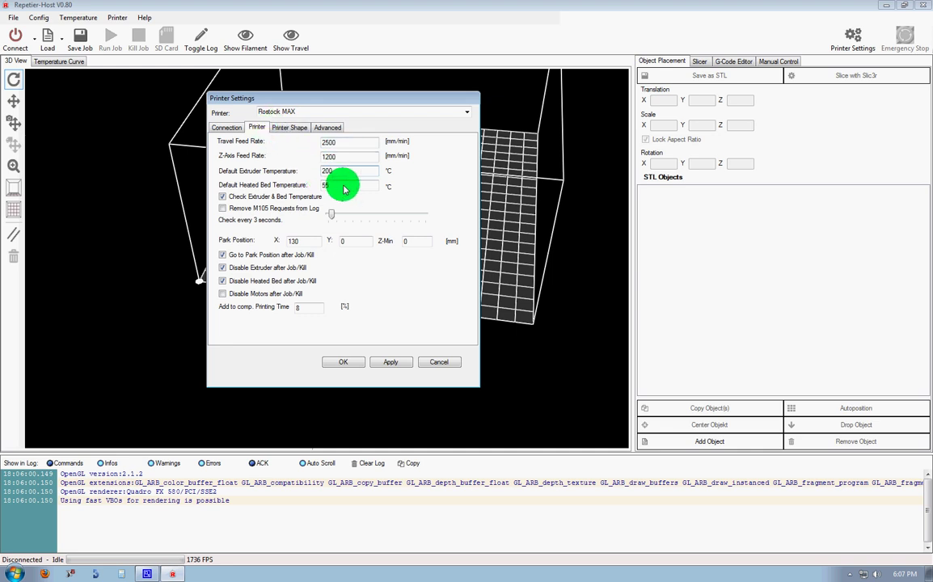
drag(340, 170, 308, 184)
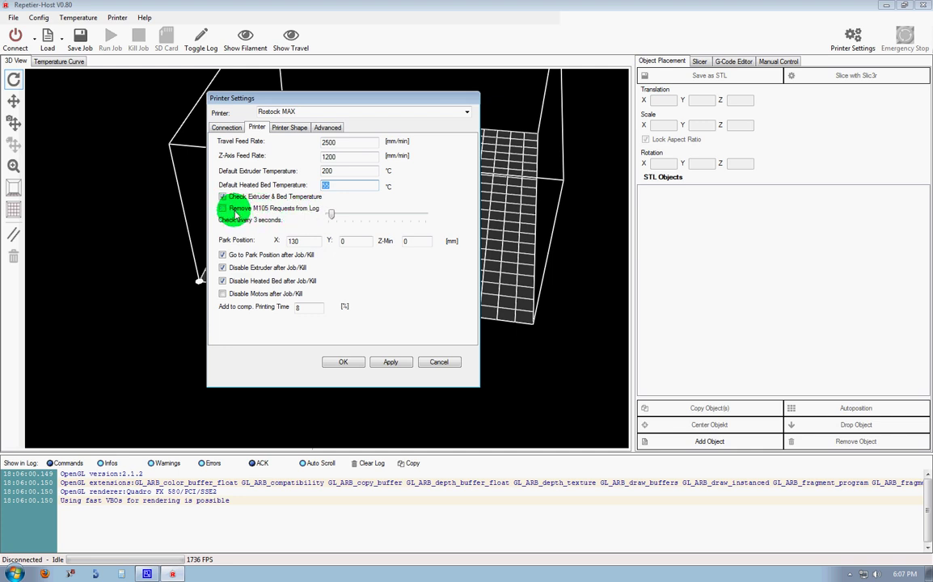
click(225, 209)
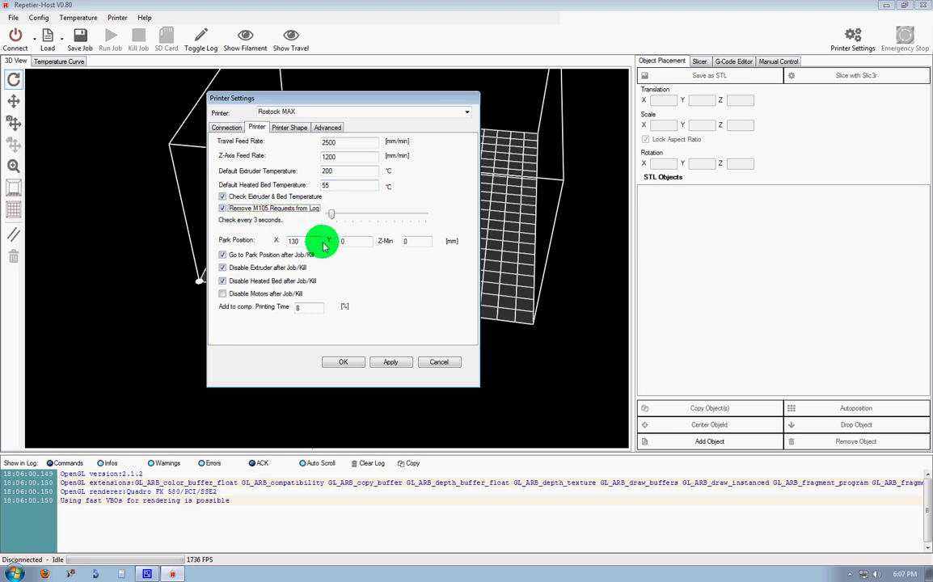
click(244, 259)
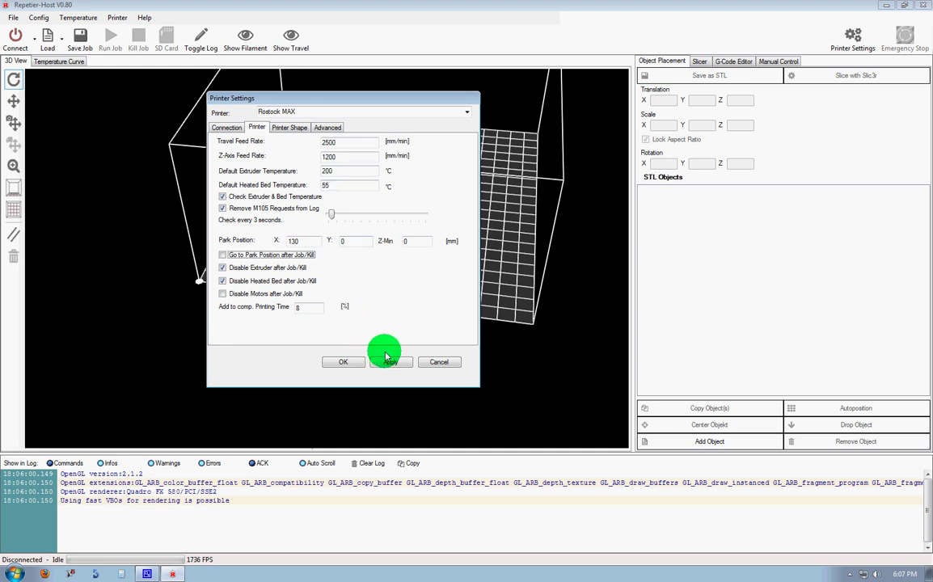
- Make the print area 250×250×350 with Home X and Y at 0 and Home Z at Max
click(289, 129)
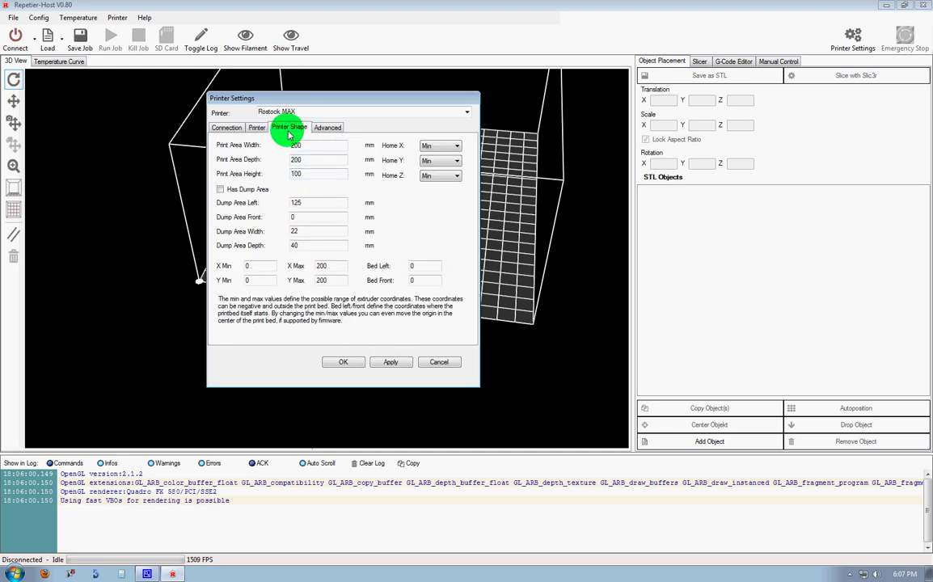
double_click(313, 147)
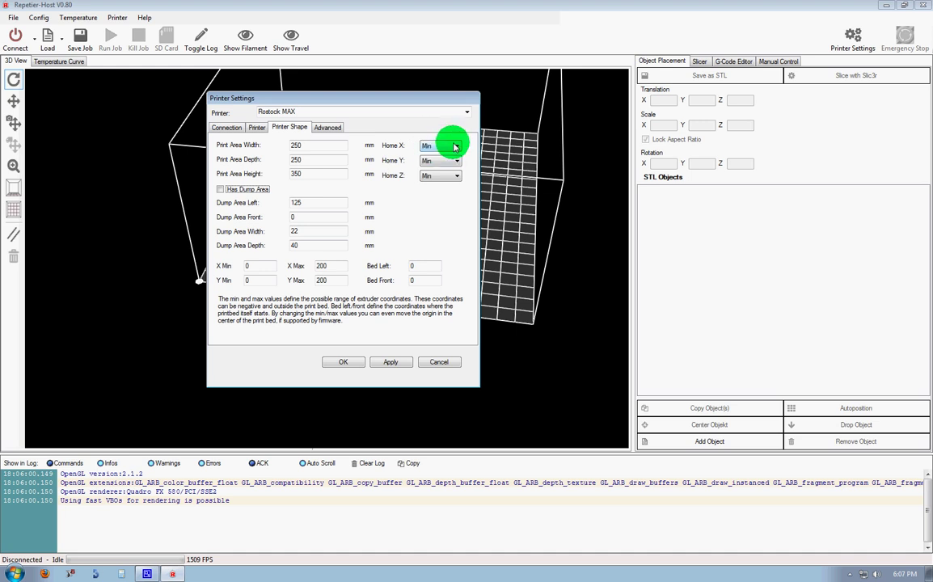
click(444, 175)
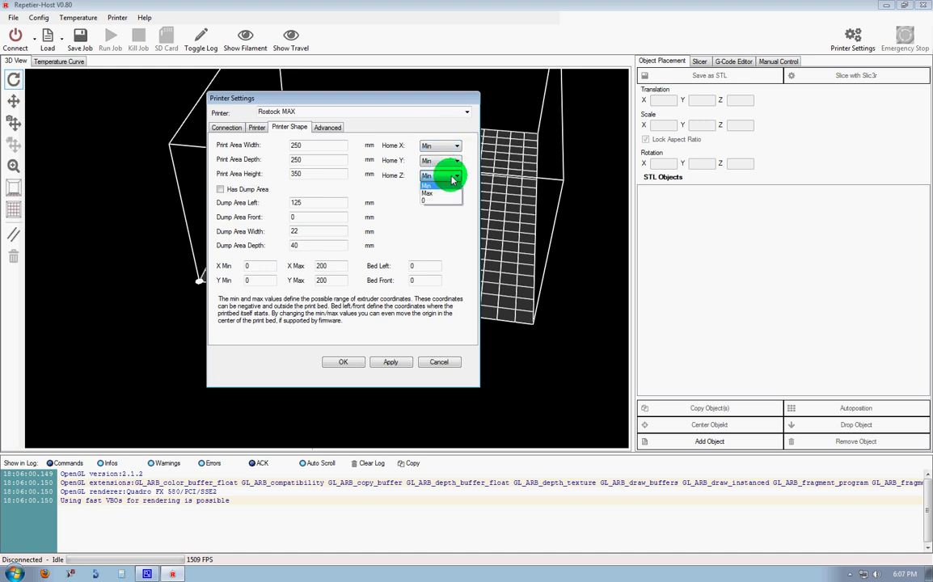
click(443, 194)
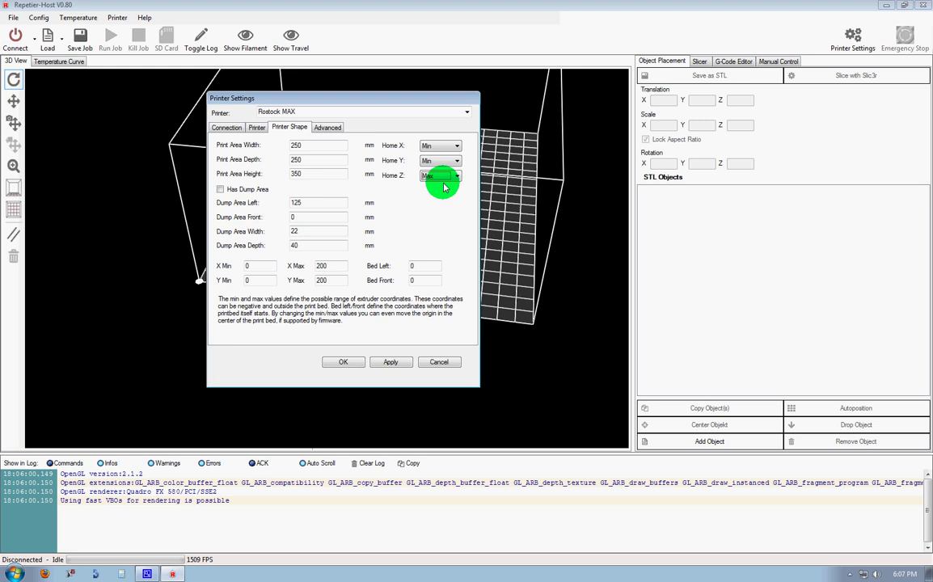
click(441, 146)
click(441, 172)
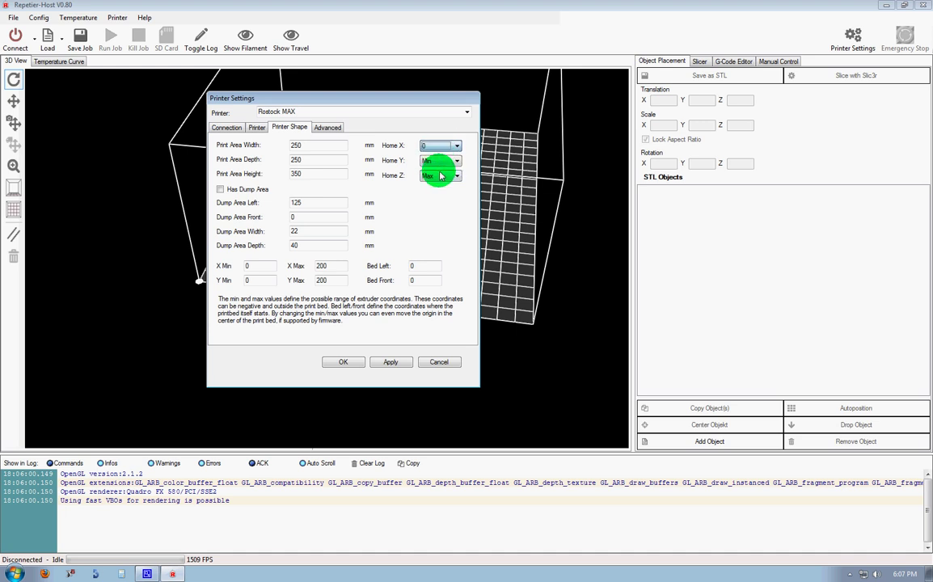
click(441, 160)
click(438, 186)
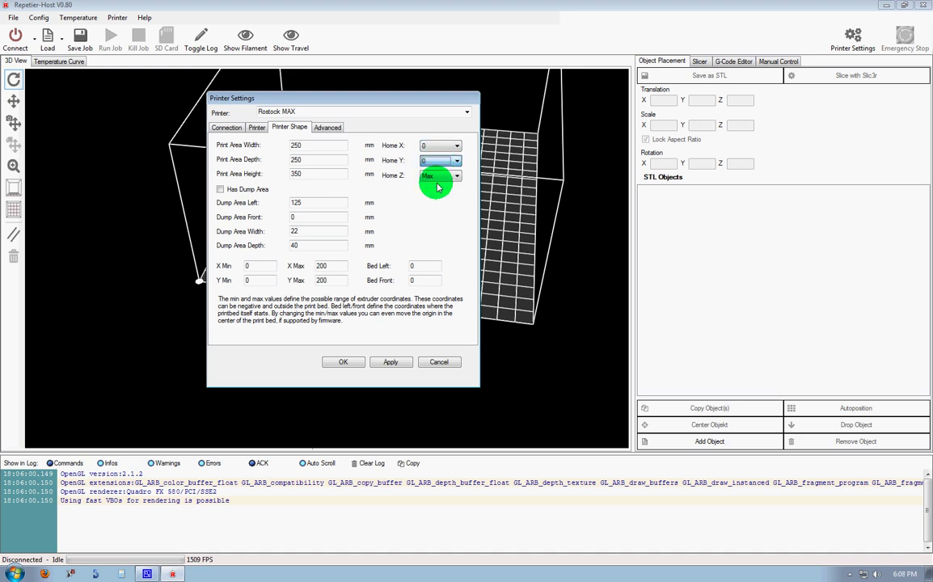
- Keep X/Y homing at 0 and set X/Y range -125 to 125, Bed Left/Front -125
click(438, 147)
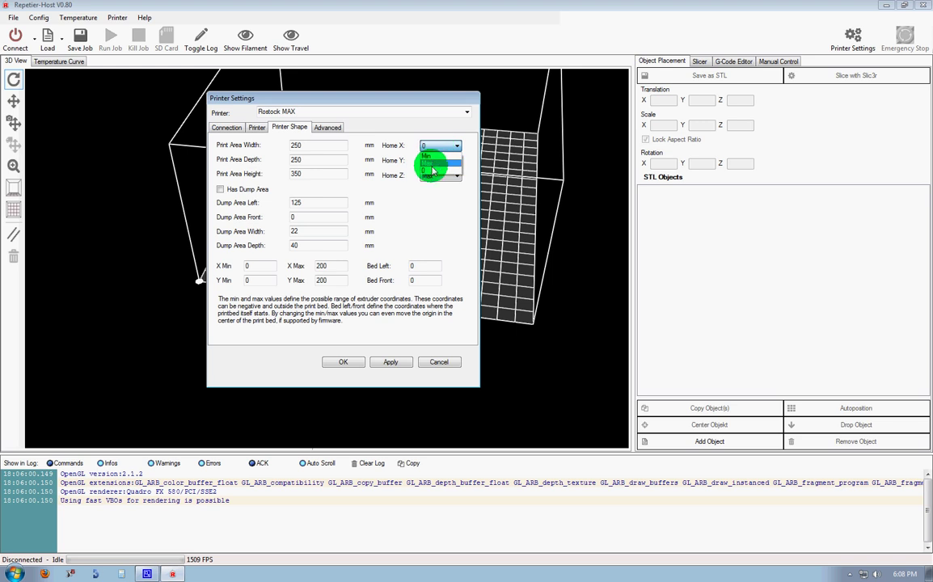
click(429, 170)
click(438, 160)
click(437, 185)
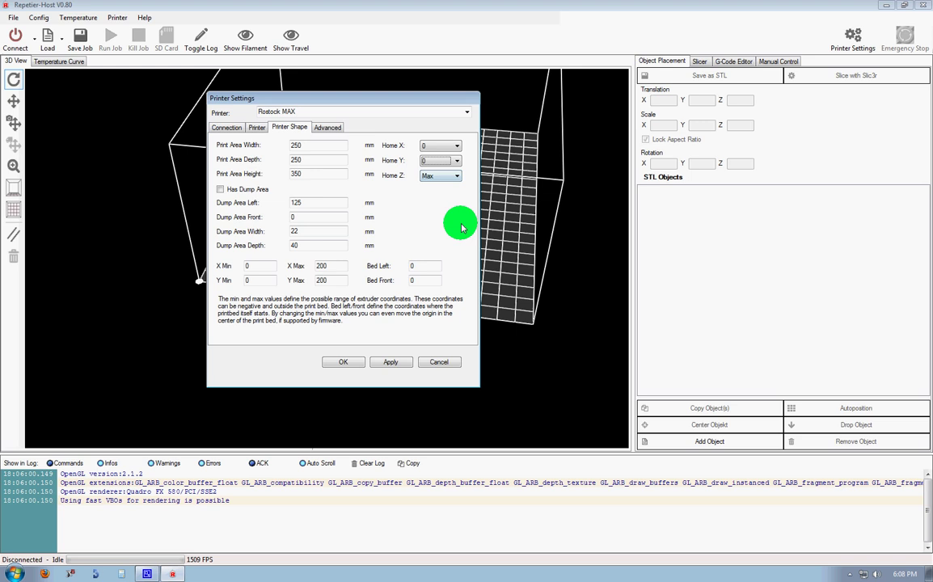
double_click(251, 266)
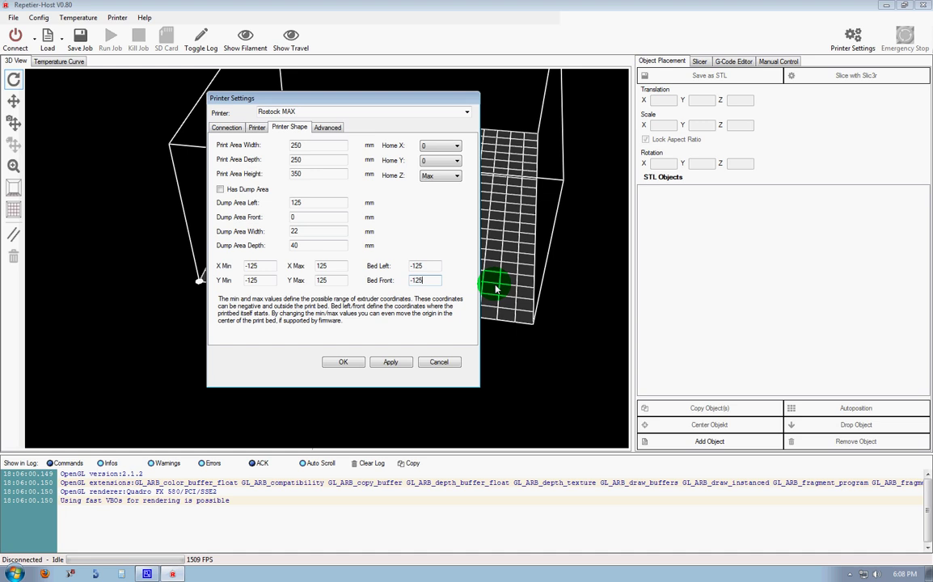
- Apply and save the printer settings, then orbit the bed to check the centred origin
click(388, 363)
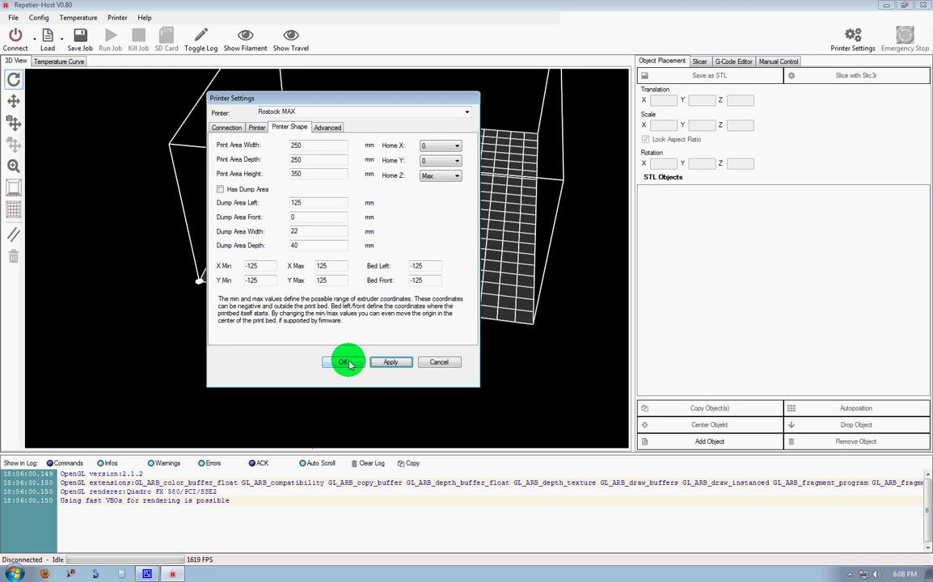
click(347, 363)
drag(350, 366, 302, 287)
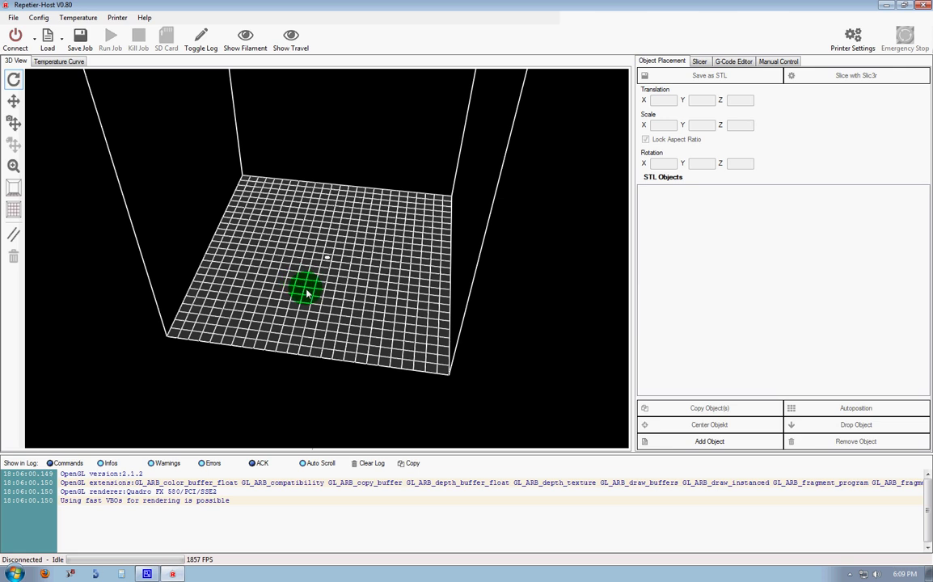